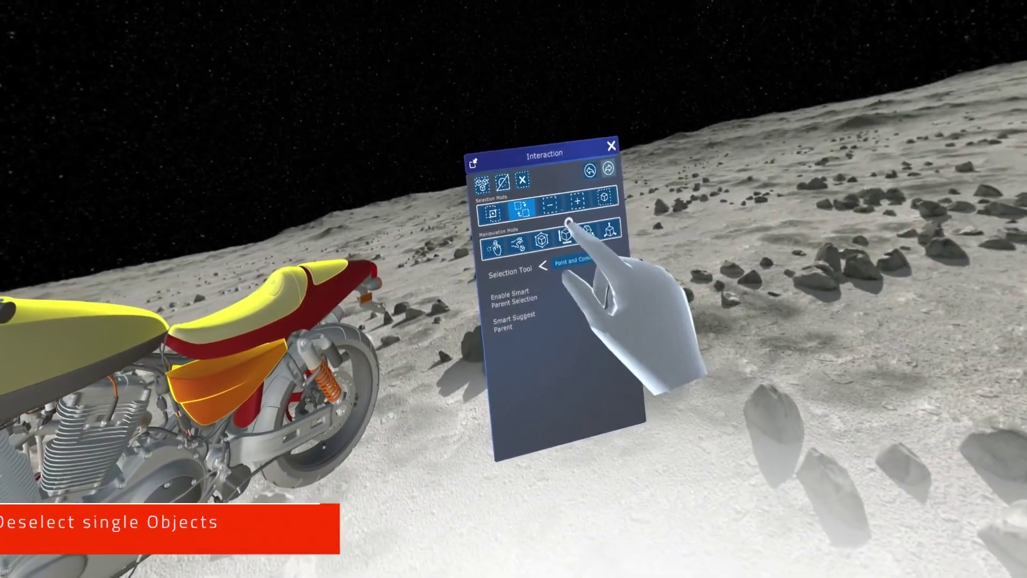
# - Set Selection Mode to Remove so single motorcycle parts can be deselected
pyautogui.click(565, 215)
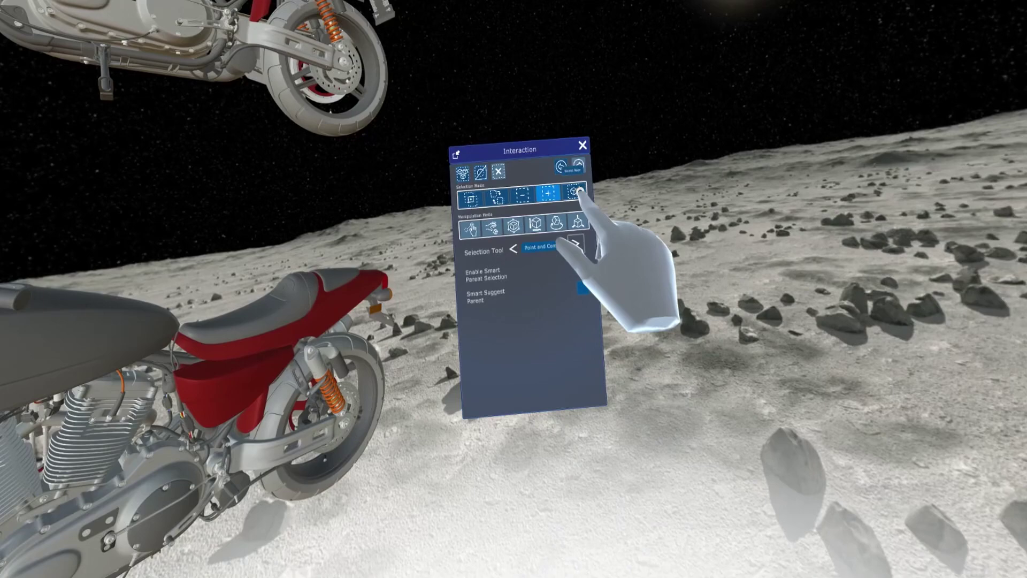
# - Switch Selection Mode to Select Root and select the entire floating motorcycle
pyautogui.click(578, 178)
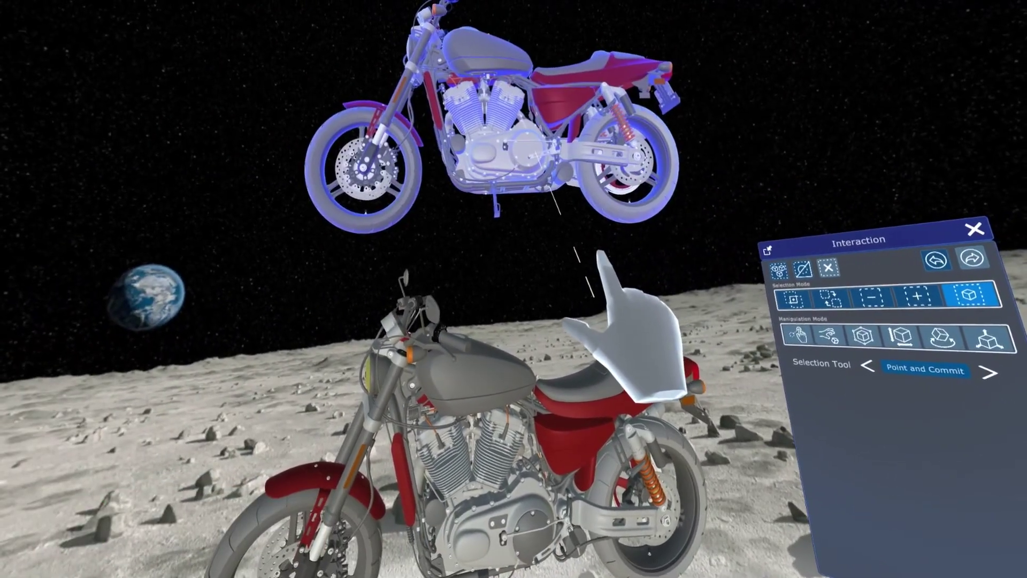
pyautogui.click(535, 155)
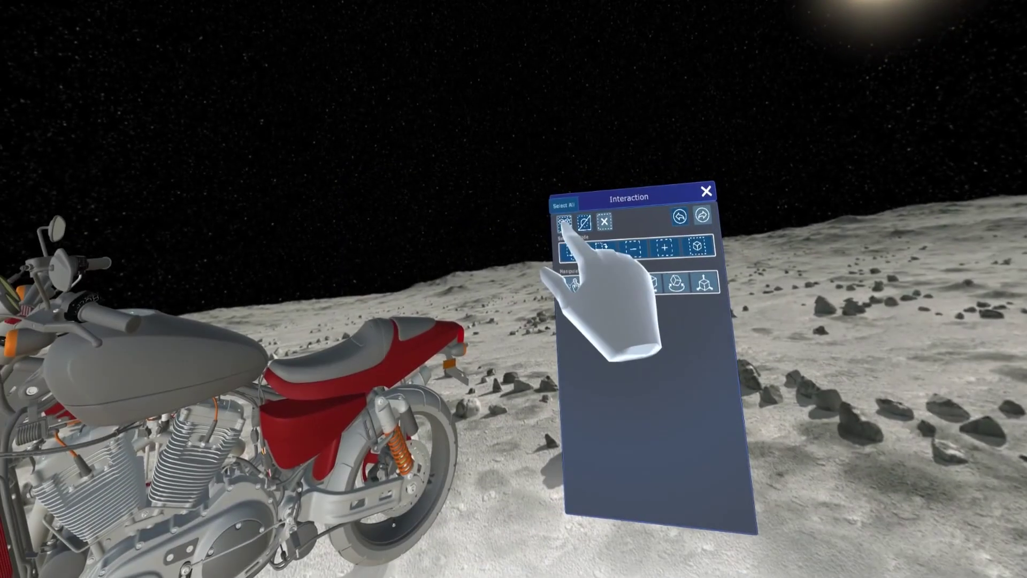
# - Select all motorcycle objects, use Grab manipulation mode, and hide the object box
pyautogui.click(564, 222)
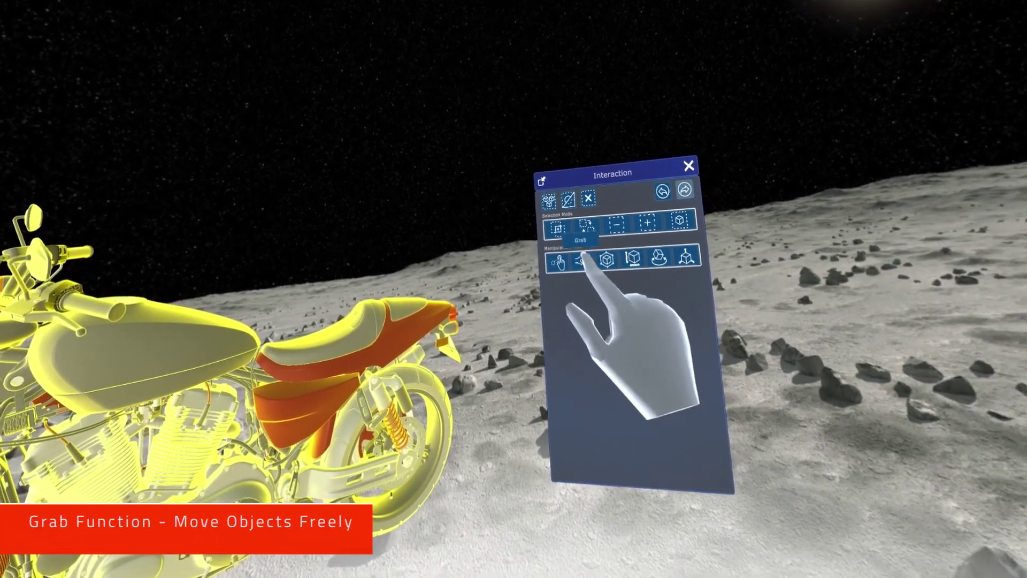
pyautogui.click(583, 255)
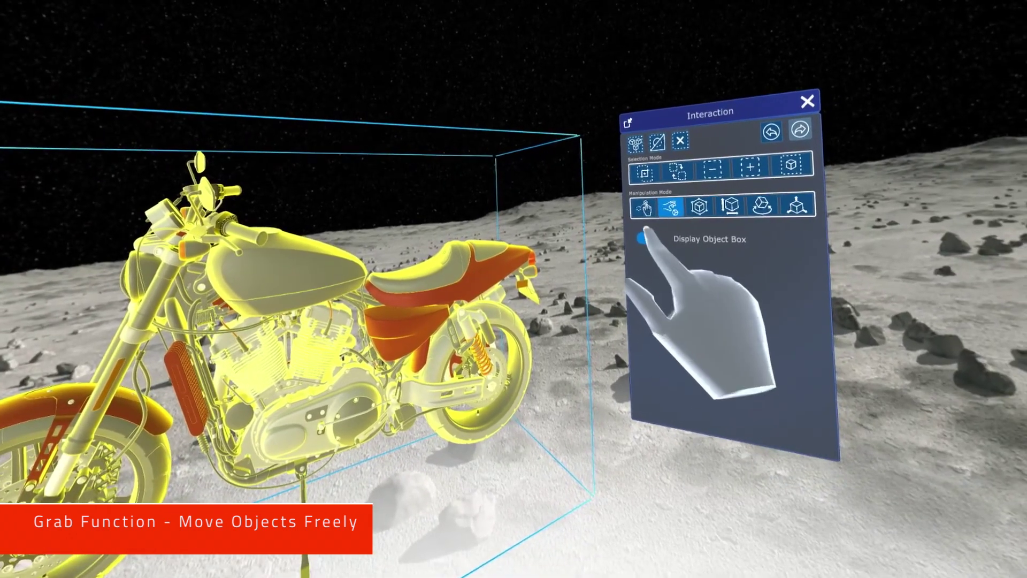
pyautogui.click(644, 235)
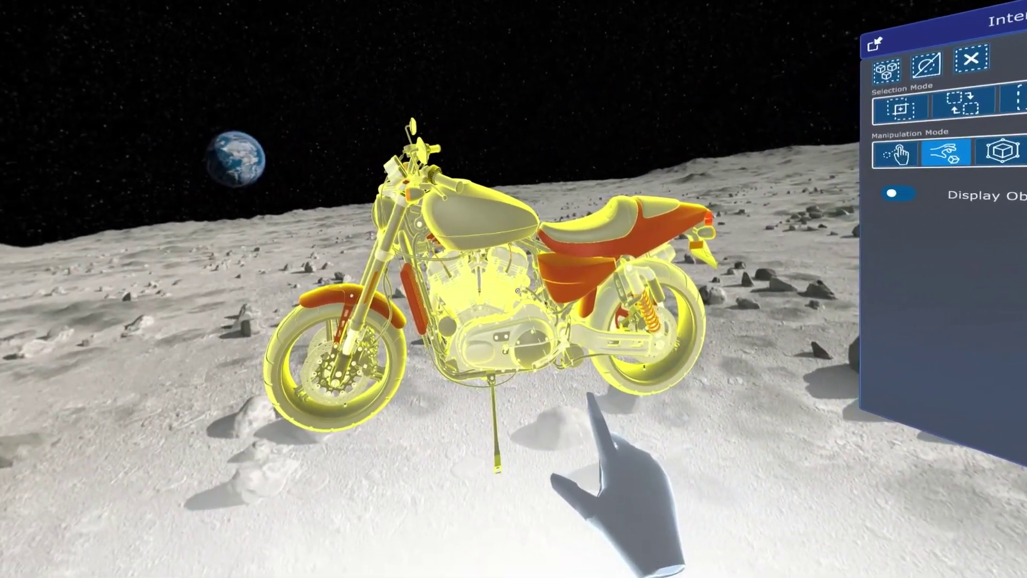
# - Grab the motorcycle, tip it onto its rear wheel, then lower it turned side-on
pyautogui.click(522, 297)
pyautogui.moveTo(522, 297); pyautogui.dragTo(532, 267)
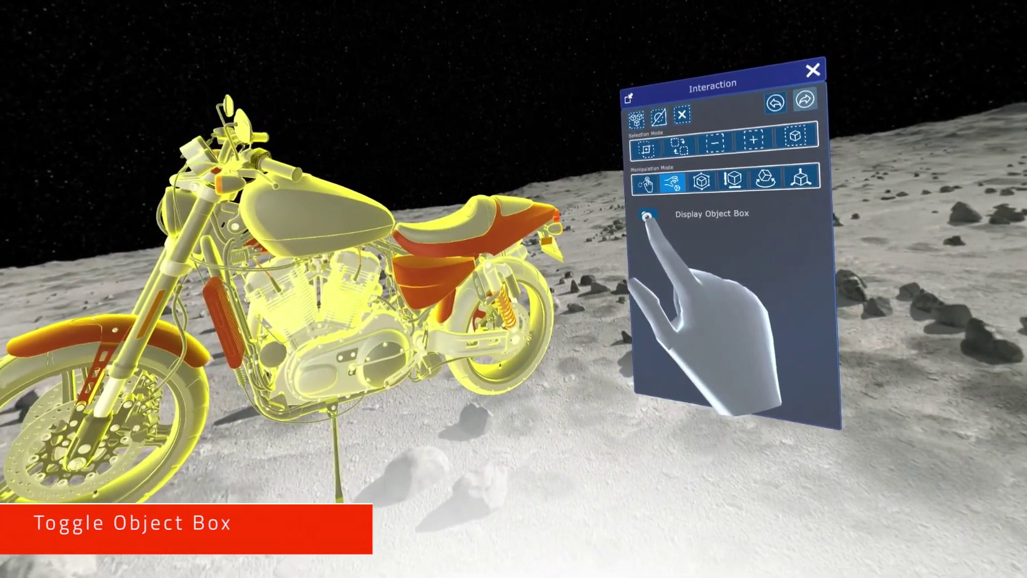
pyautogui.click(636, 214)
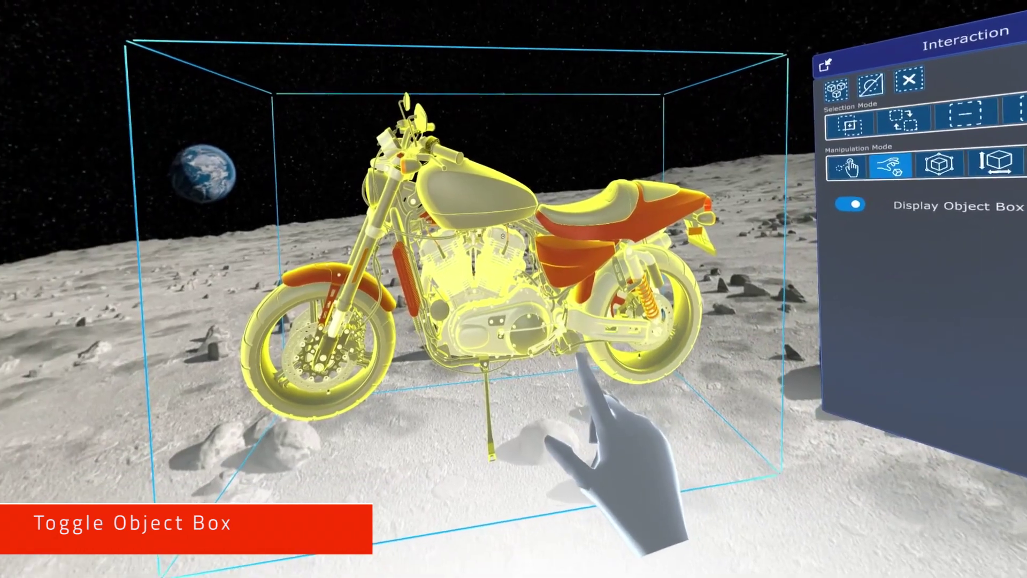
pyautogui.click(510, 251)
pyautogui.moveTo(591, 428)
pyautogui.mouseDown()
pyautogui.moveTo(604, 413)
pyautogui.moveTo(599, 381)
pyautogui.mouseUp()
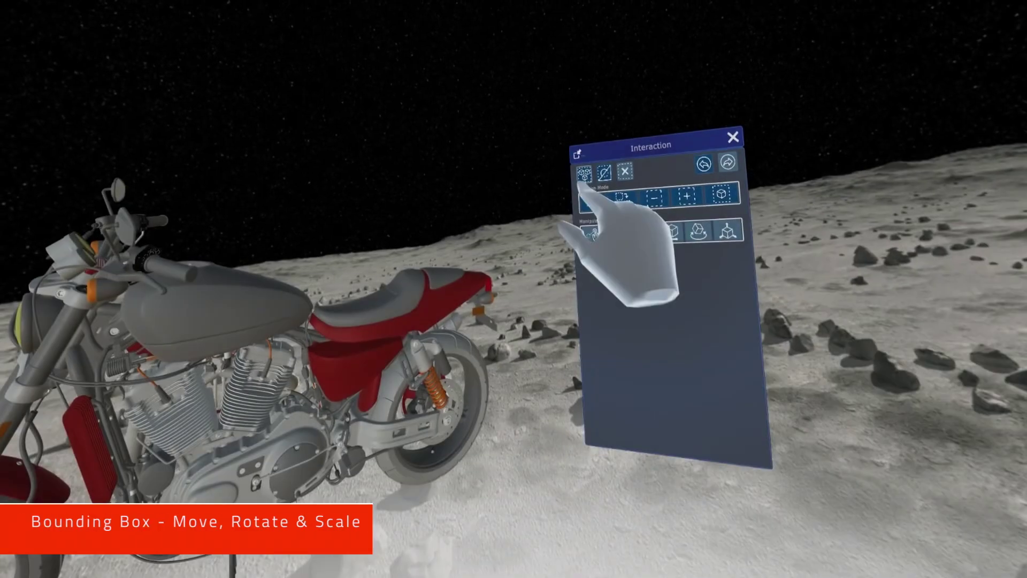
# - Select the whole motorcycle, rotate it about 45° then to a side view, and shrink it
pyautogui.click(583, 174)
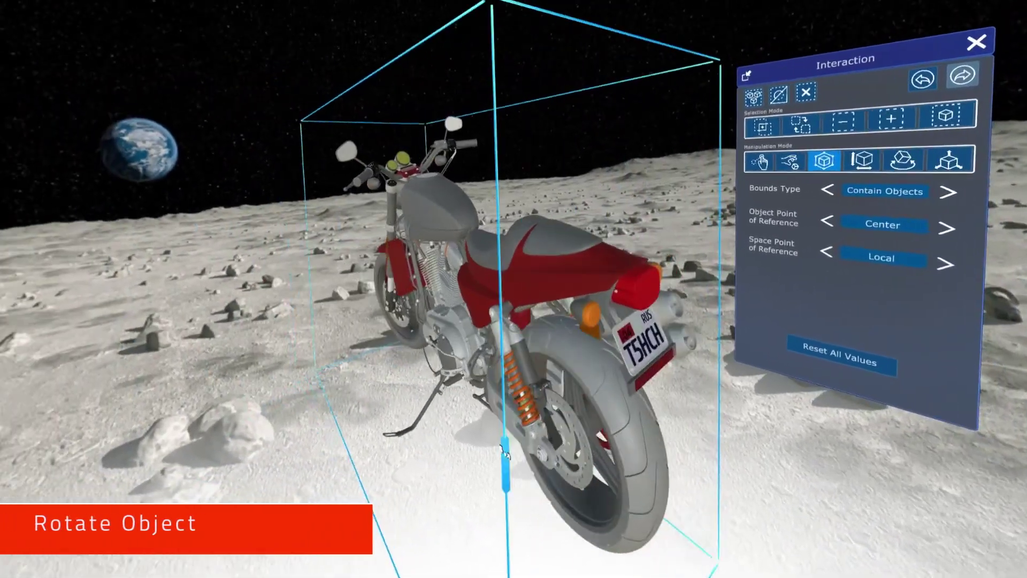
pyautogui.moveTo(506, 454); pyautogui.dragTo(274, 460)
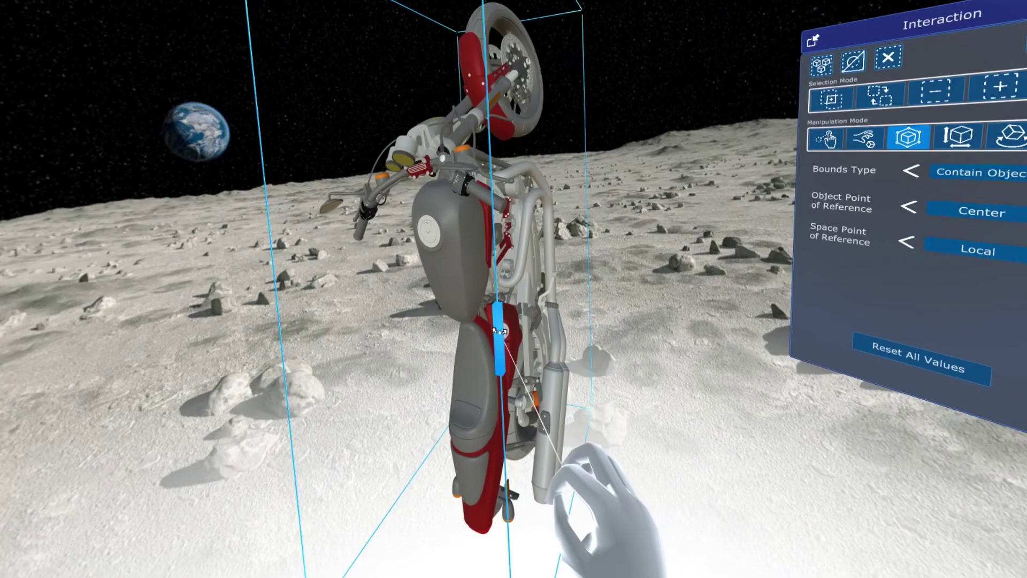
pyautogui.moveTo(500, 332); pyautogui.dragTo(362, 321)
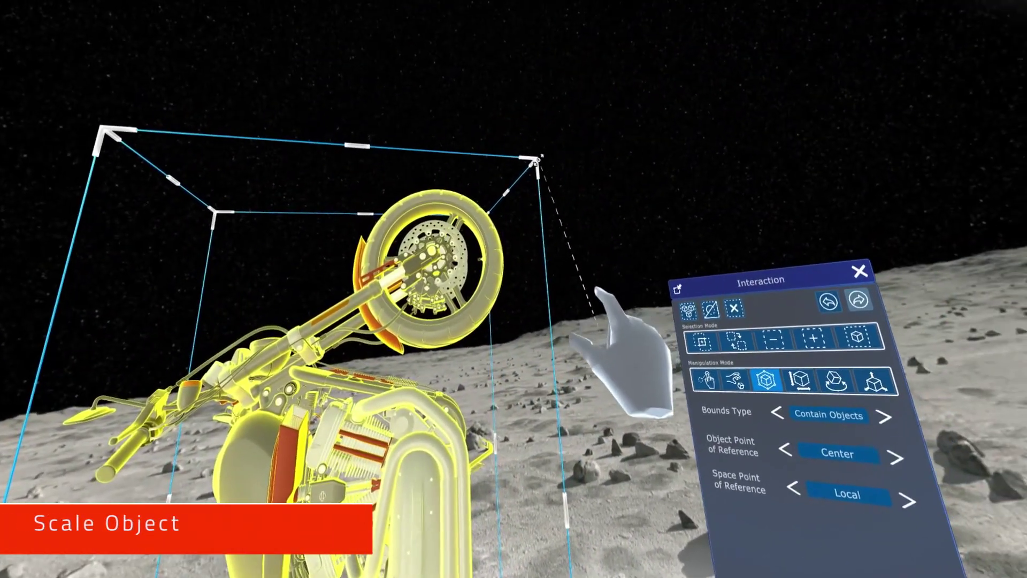
pyautogui.moveTo(539, 158); pyautogui.dragTo(592, 157)
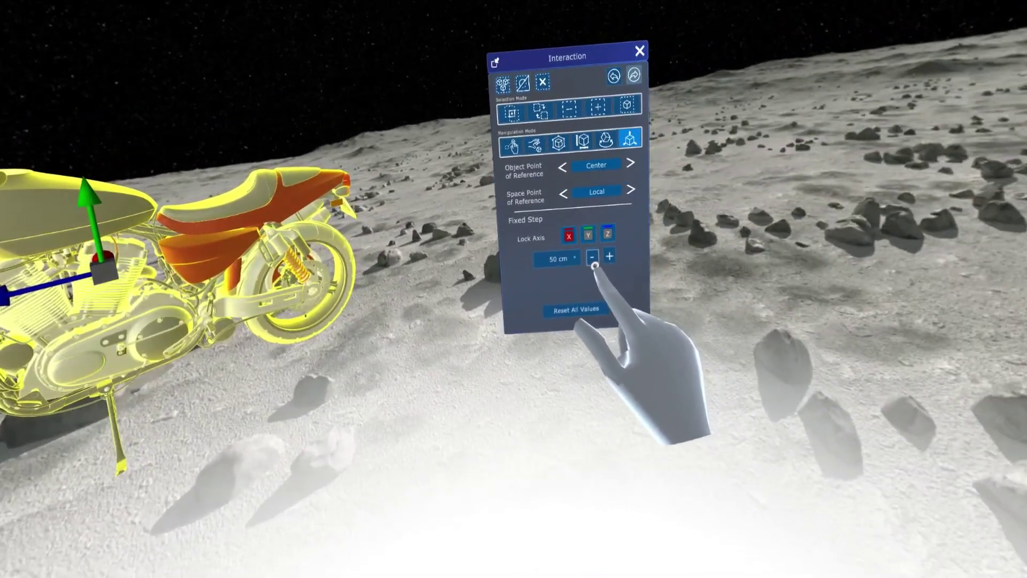
# - Lock fixed-step moves to the Y axis, then switch the axis lock to Z
pyautogui.click(588, 234)
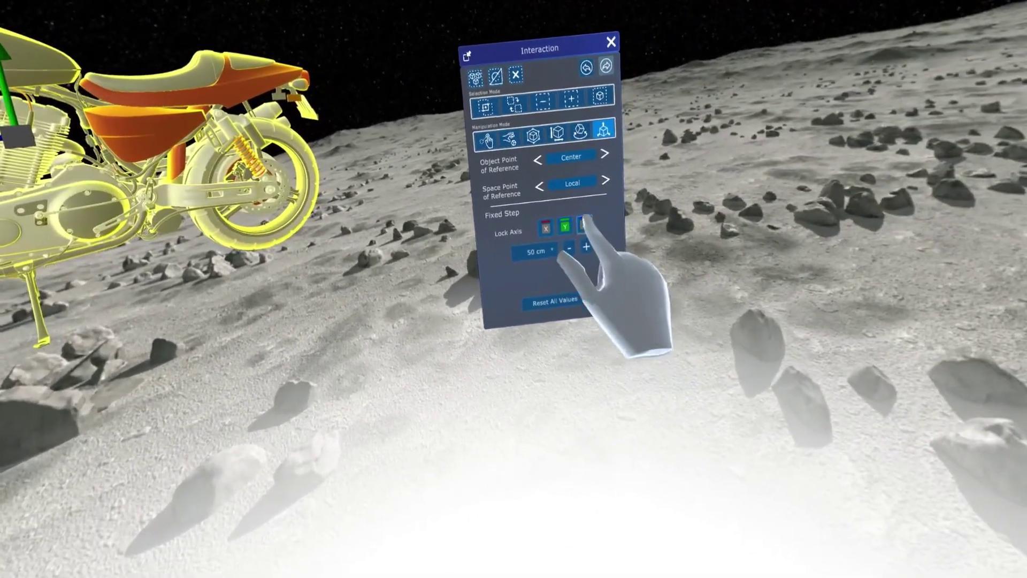
pyautogui.click(590, 223)
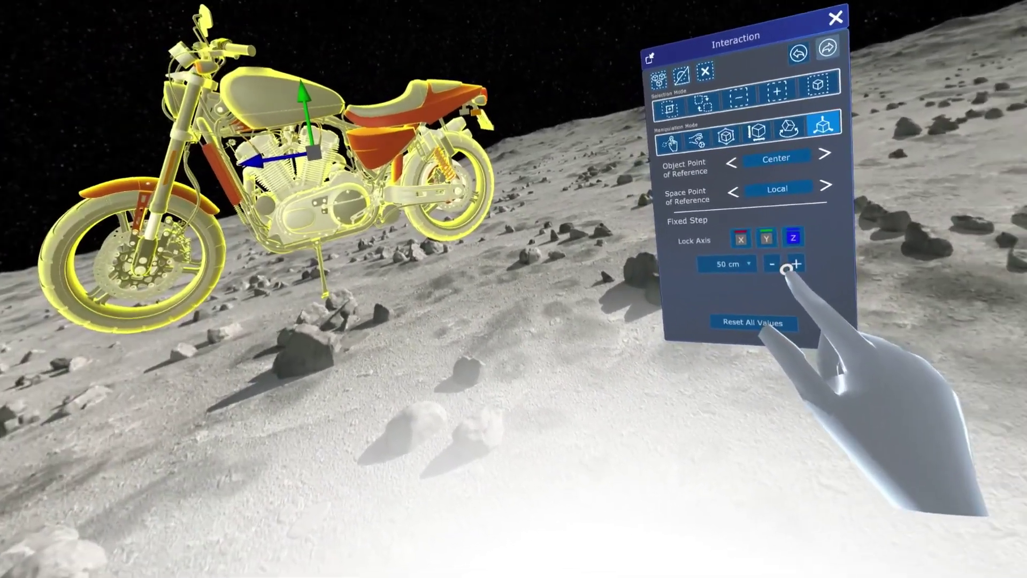